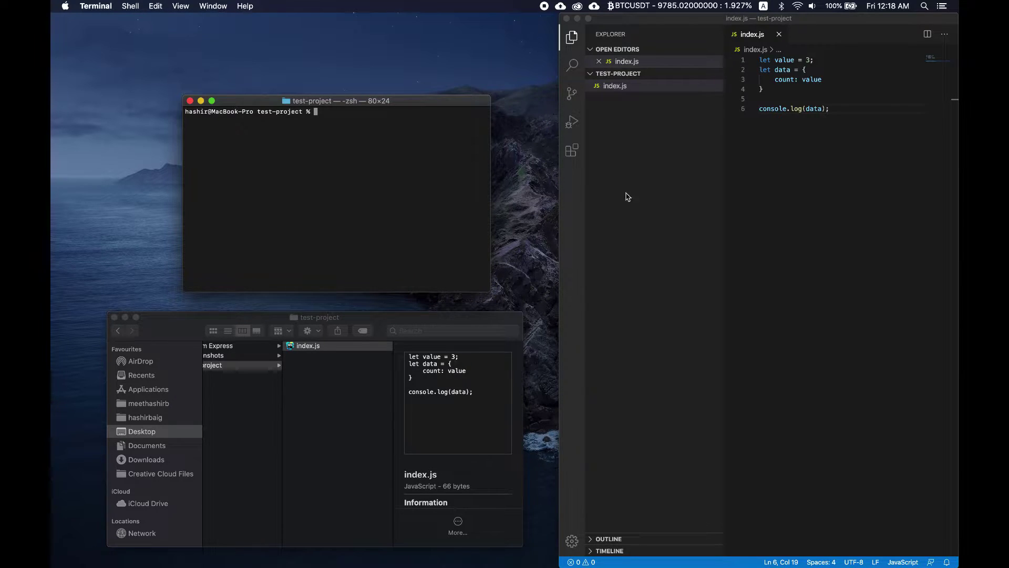
Initialise a Git repository in the test-project folder with git init
click(859, 195)
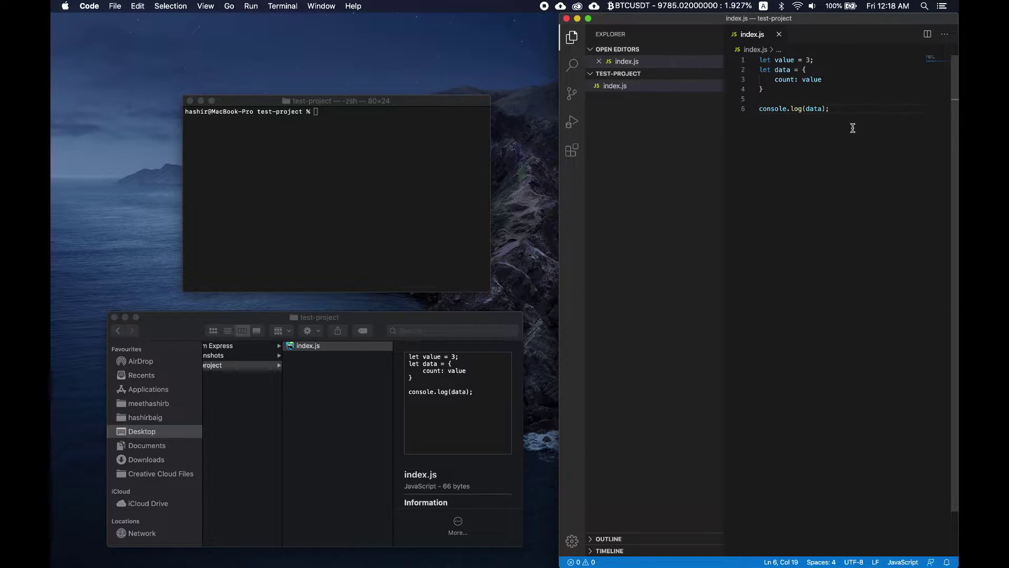
click(377, 180)
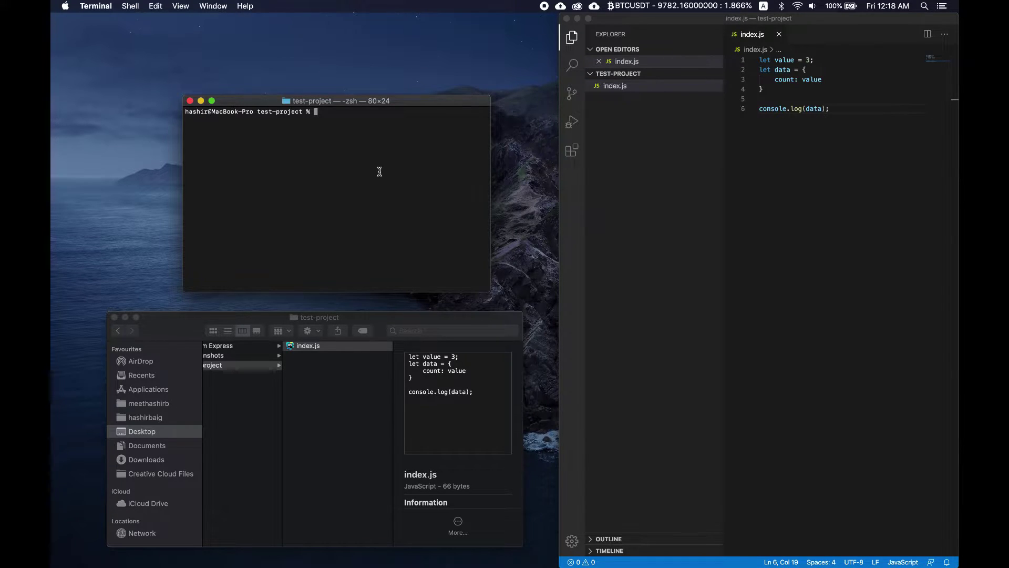
text(git init)
key(Return)
text(git co)
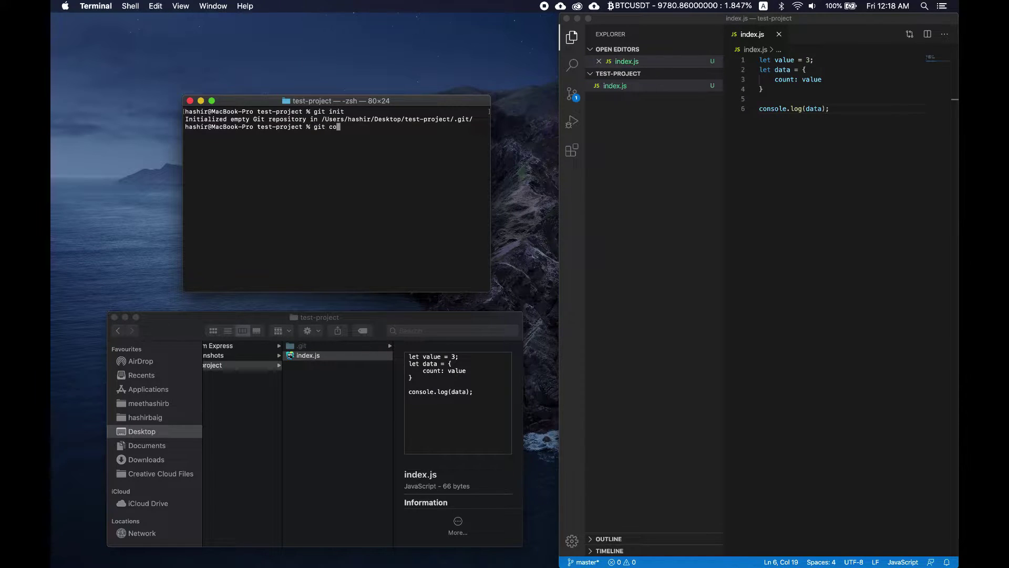
text(mmit -m "I)
text(nitial )
text(Co)
text(mmit")
Stage all files, commit them as 'Initial Commit', and clear the terminal
key(Return)
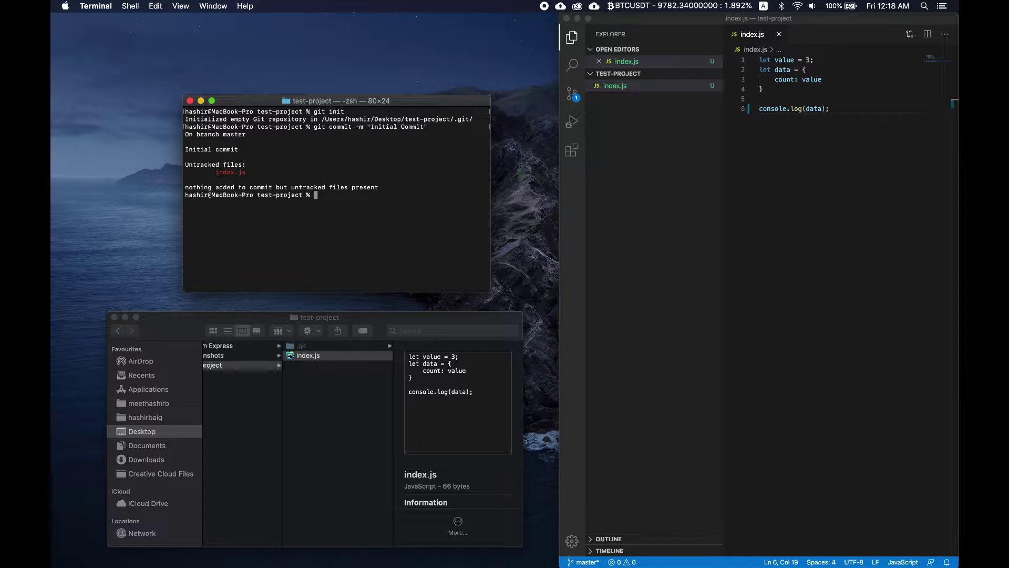
text(git add .)
key(Return)
key(Up)
key(Up)
key(Return)
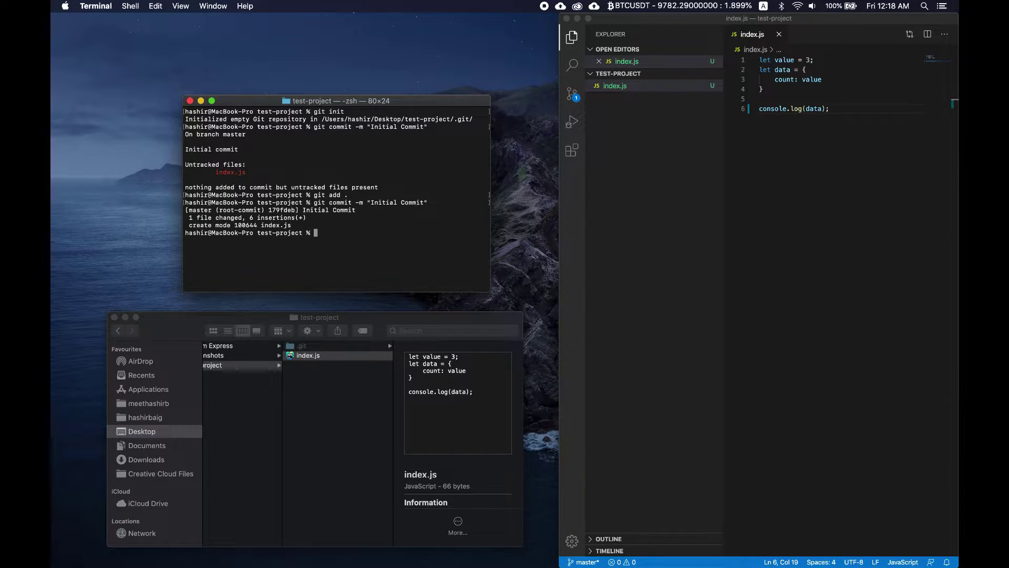
key(super+k)
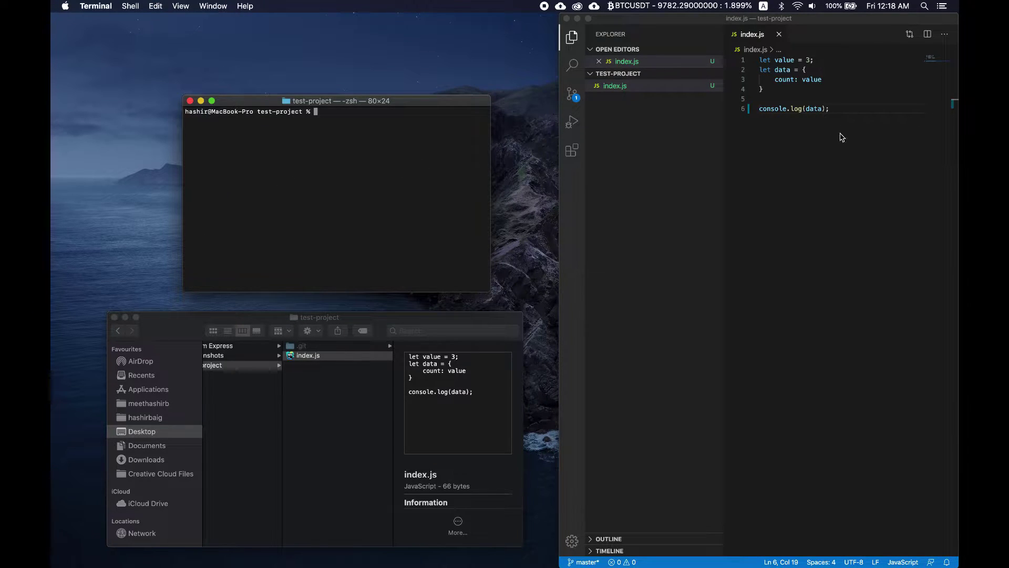
click(839, 138)
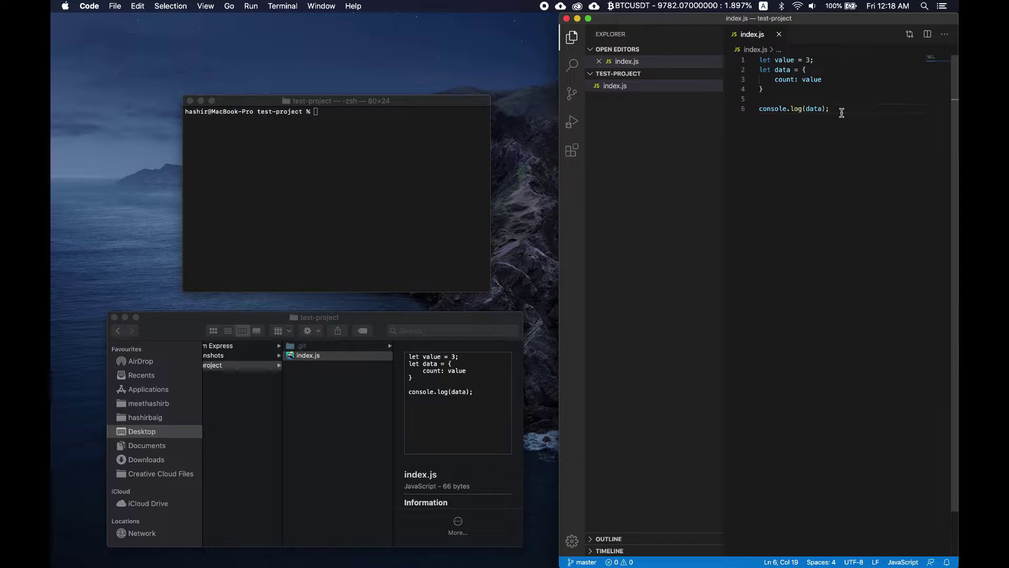
Change line 6 of index.js to console.log("data:", data) and save it
key(Left)
key(Left)
key(shift+alt+Left)
key(Left)
text("data:)
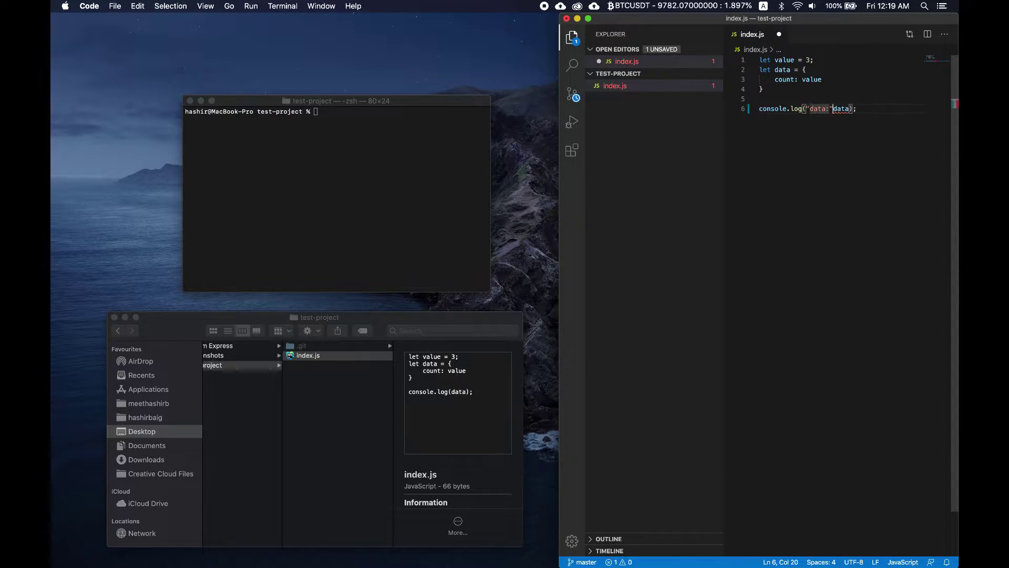
key(BackSpace)
text(",)
key(super+s)
Stage the edit and commit it with the message 'Added console'
click(376, 183)
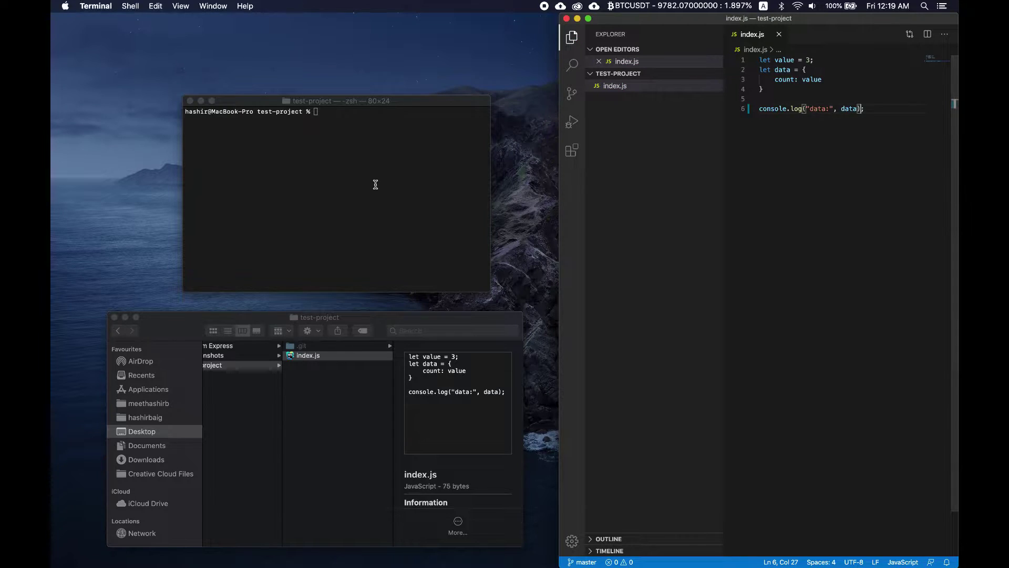
text(git commit -m "Initial Commit")
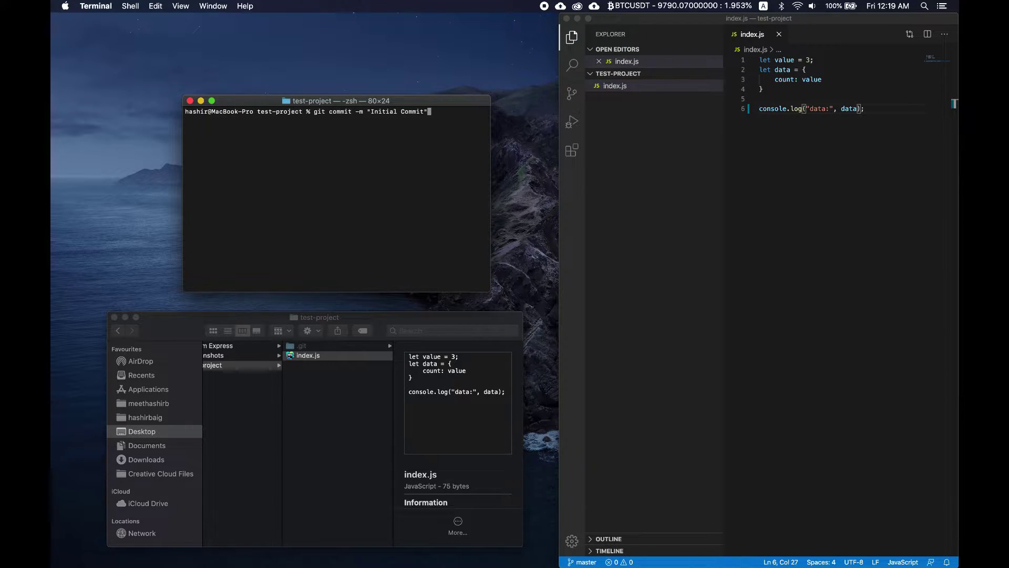
key(Up)
key(Return)
key(Up)
key(Up)
key(Left)
key(Left)
key(Left)
key(Left)
key(Left)
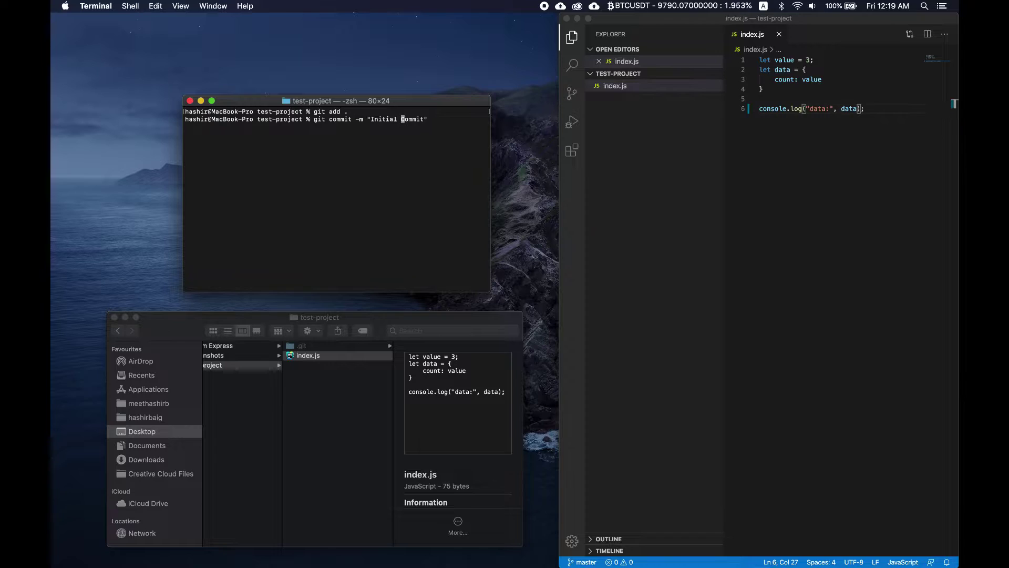
key(BackSpace)
key(BackSpace)
key(BackSpace)
key(BackSpace)
key(BackSpace)
key(BackSpace)
key(BackSpace)
text(Added)
key(Right)
key(Right)
key(Right)
key(Right)
key(Right)
key(Right)
key(BackSpace)
key(BackSpace)
key(BackSpace)
key(BackSpace)
key(BackSpace)
key(BackSpace)
text(co)
text(nsole")
key(Return)
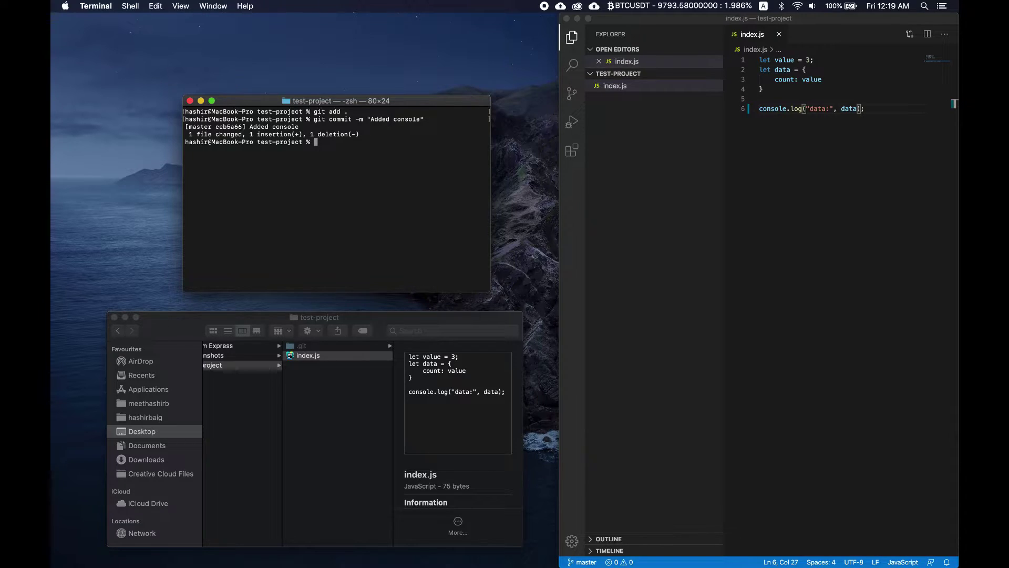
Edit the index.js log label to 'Print data:' and save the file
click(892, 147)
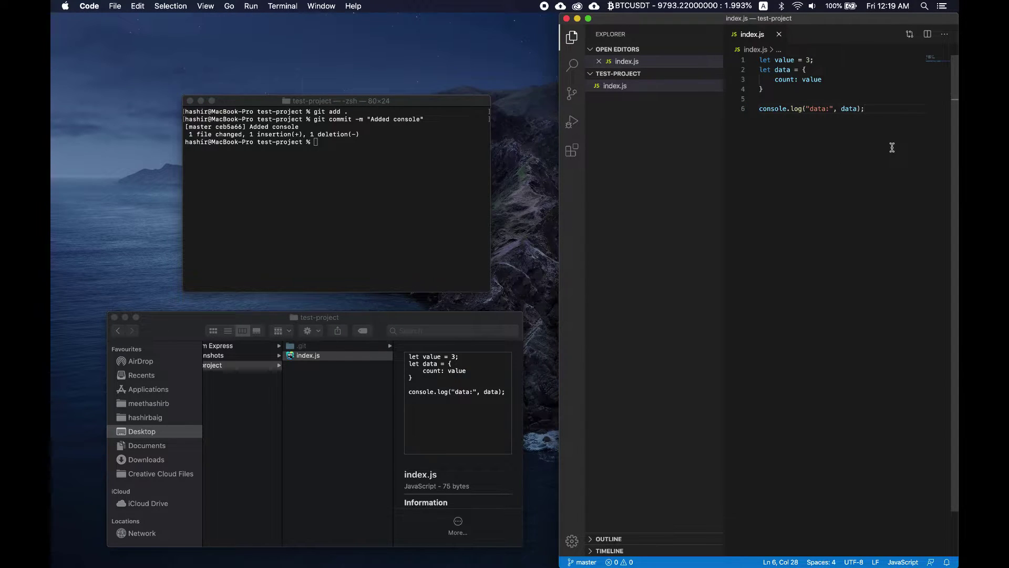
click(825, 109)
text(Print)
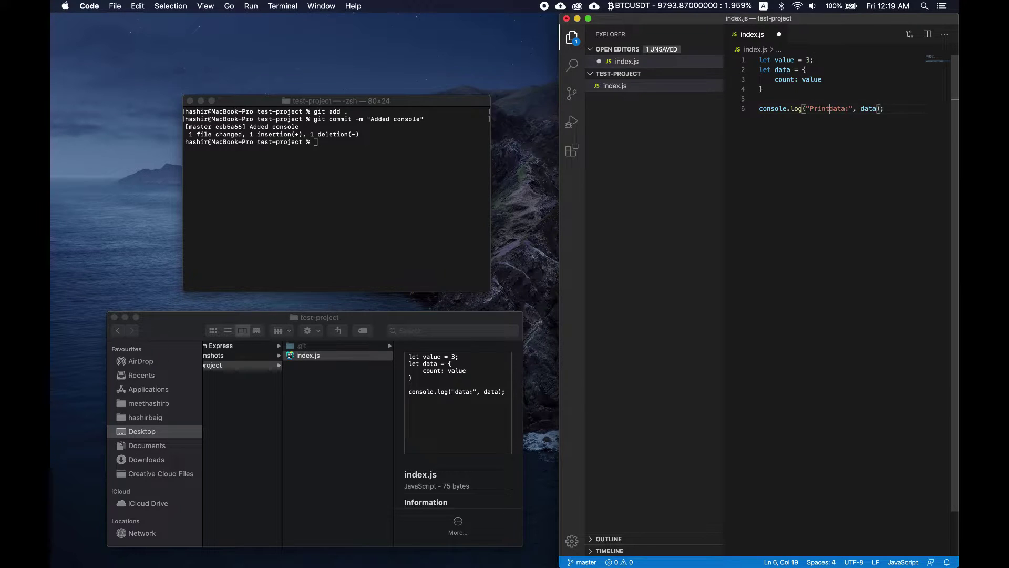
key(super+Right)
key(super+s)
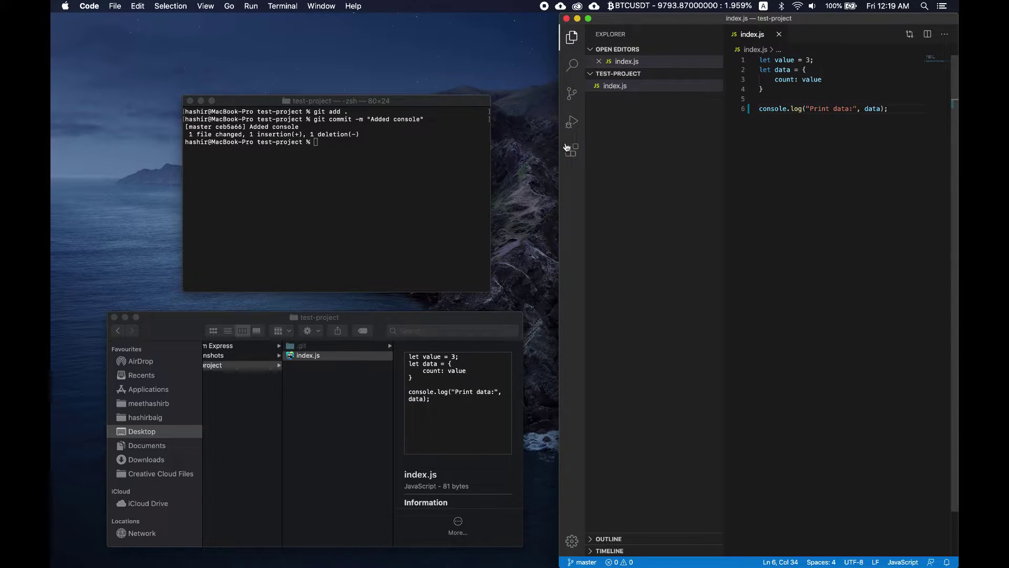
Stage the change, commit it as 'Updated console', and clear the terminal
click(388, 165)
text(git add .)
key(Up)
key(Down)
key(Return)
key(Up)
key(Up)
key(Left)
key(Left)
key(Left)
key(Left)
key(Left)
key(Left)
key(Left)
key(Left)
key(Left)
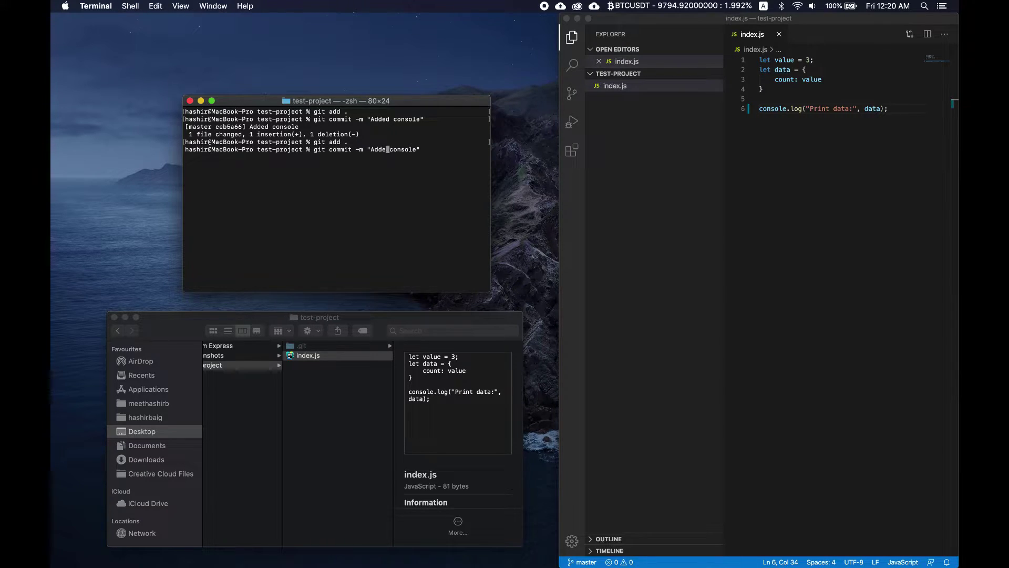
key(BackSpace)
key(BackSpace)
key(BackSpace)
text(Updated)
key(Return)
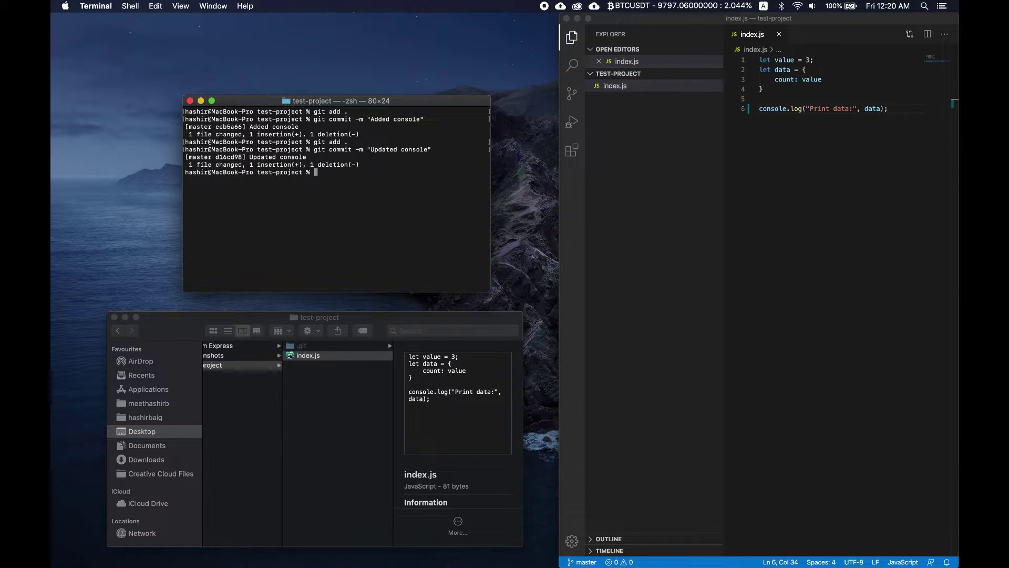
key(super+k)
text(git lo)
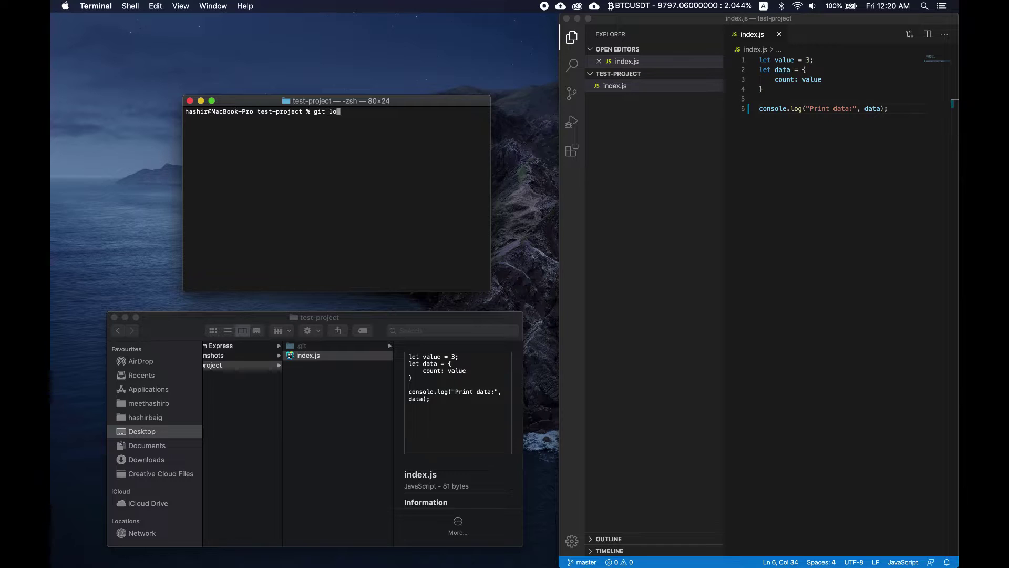
text(g)
Run git log to list Updated console, Added console and Initial Commit
key(Return)
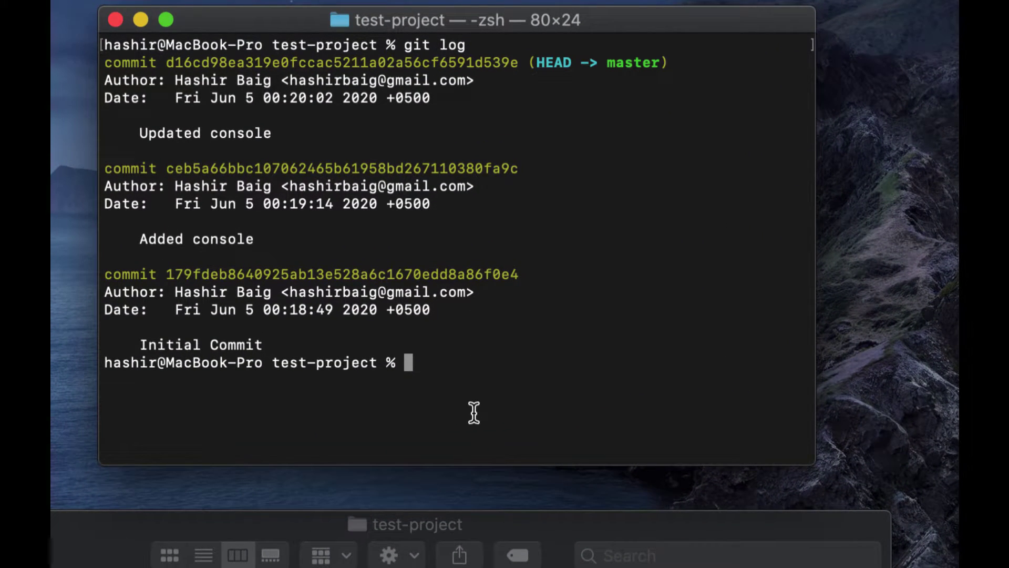
text(git reb)
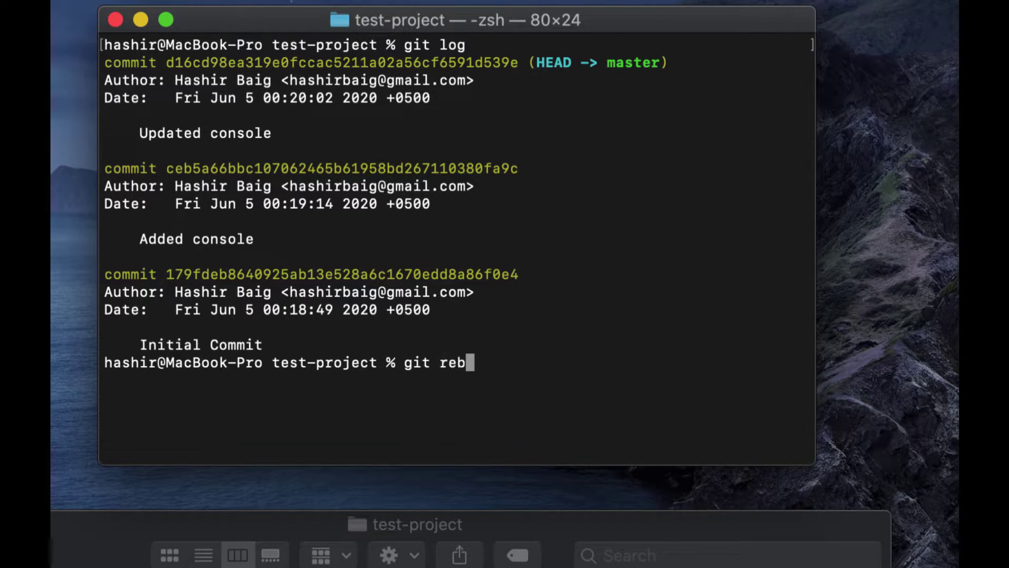
text(ase -i H)
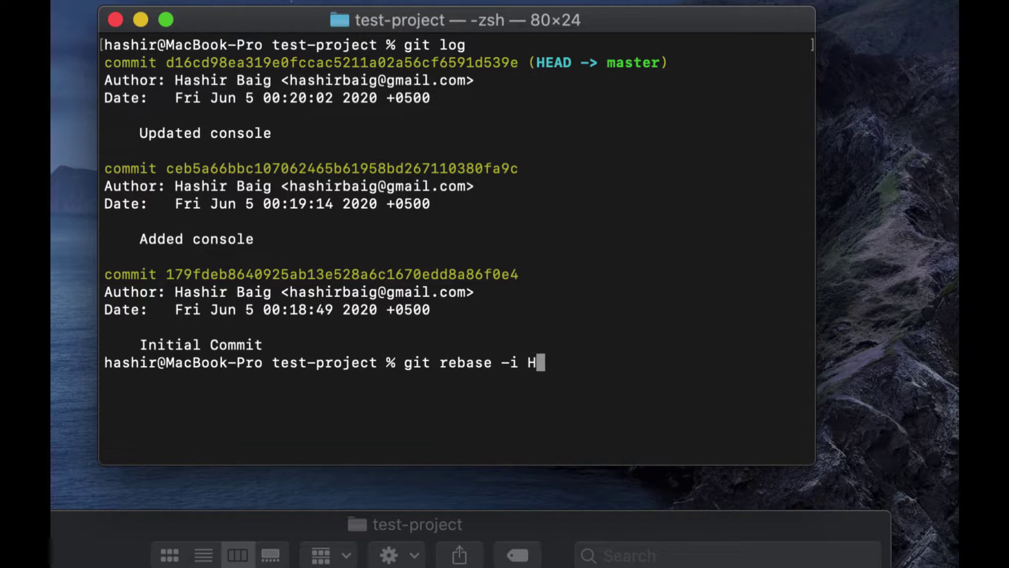
text(EAD~2)
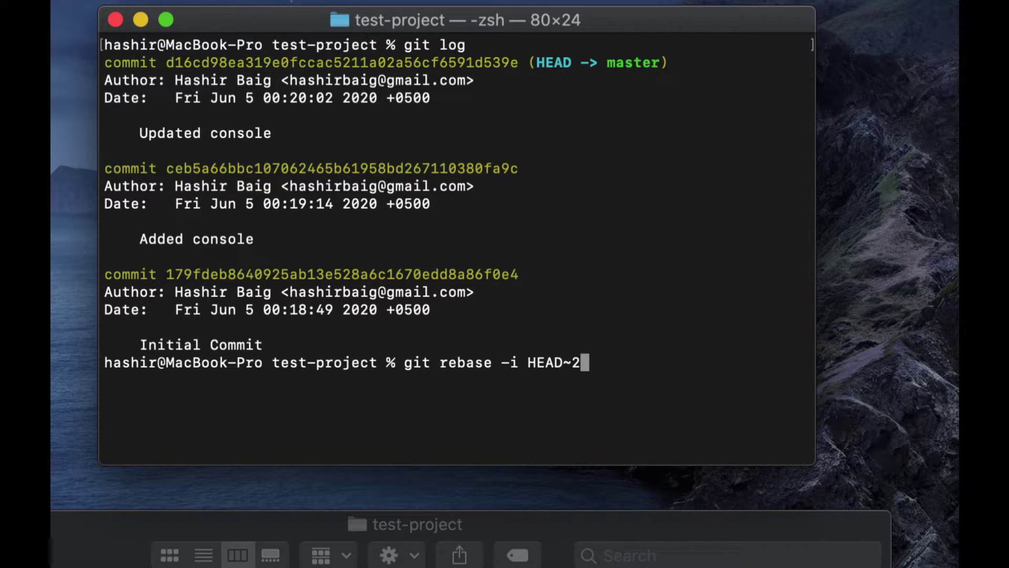
Run git rebase -i HEAD~2 to open the two-commit todo list in vi
key(Return)
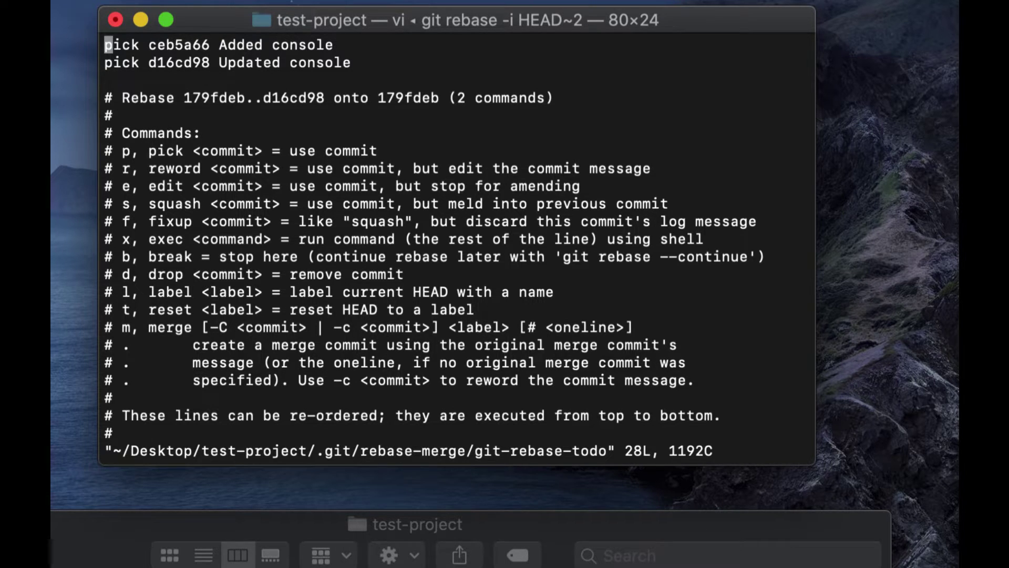
key(i)
key(Down)
key(Right)
key(Right)
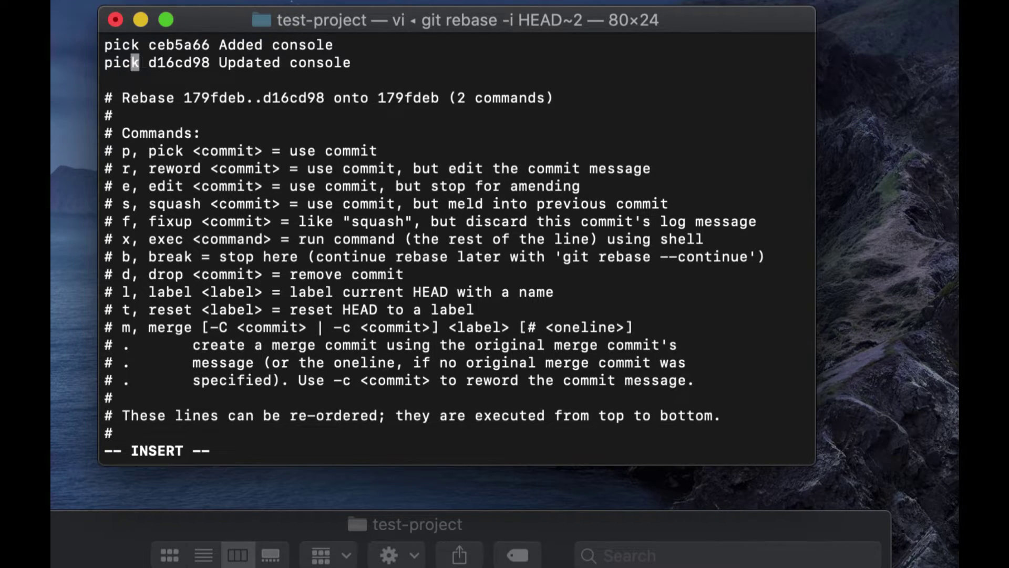
key(Right)
key(Right)
key(Right)
key(Right)
key(Right)
key(Right)
key(Left)
key(Left)
key(Left)
key(Left)
key(Right)
key(Right)
key(Left)
key(Left)
key(Left)
key(Left)
key(Left)
key(Left)
key(Escape)
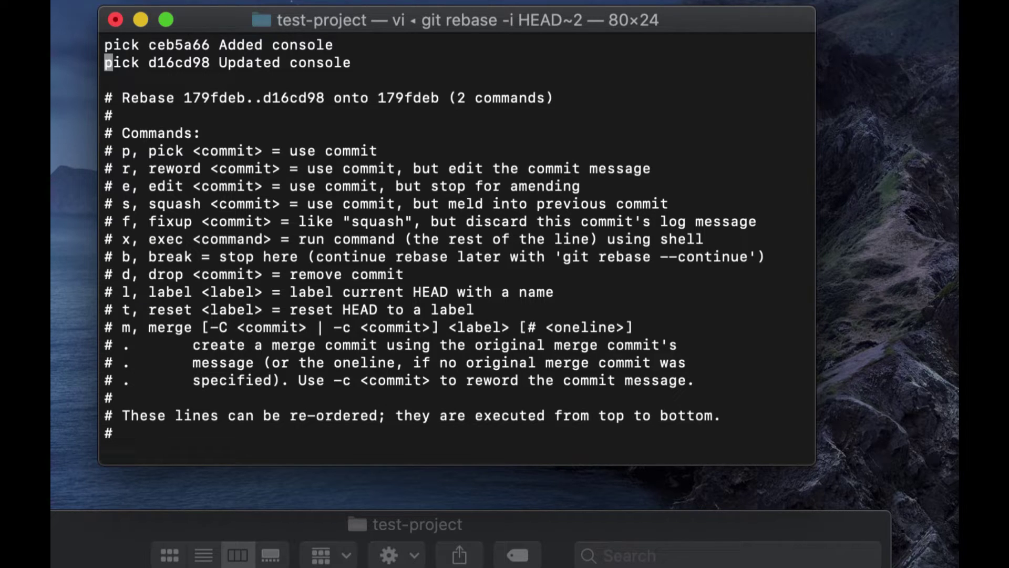
key(i)
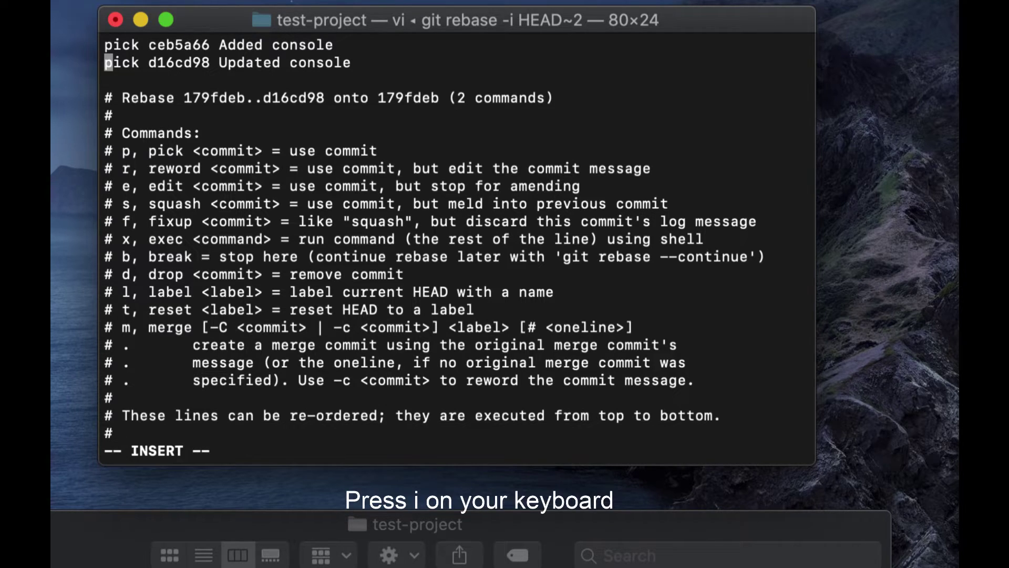
key(Right)
key(Right)
key(Right)
key(Right)
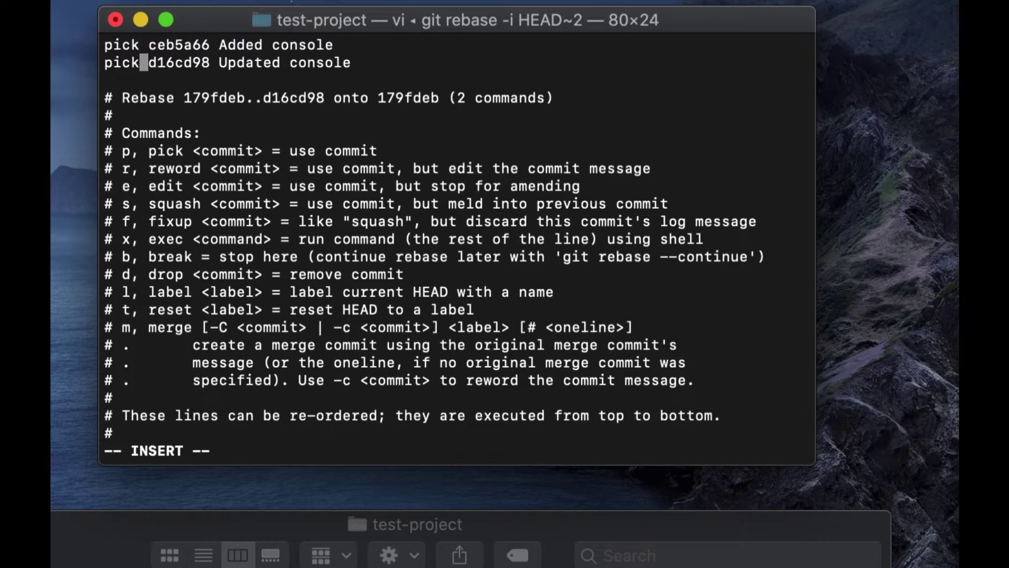
Change the Updated console line from pick to squash, then save and quit with :w and :q
key(BackSpace)
key(BackSpace)
key(BackSpace)
key(BackSpace)
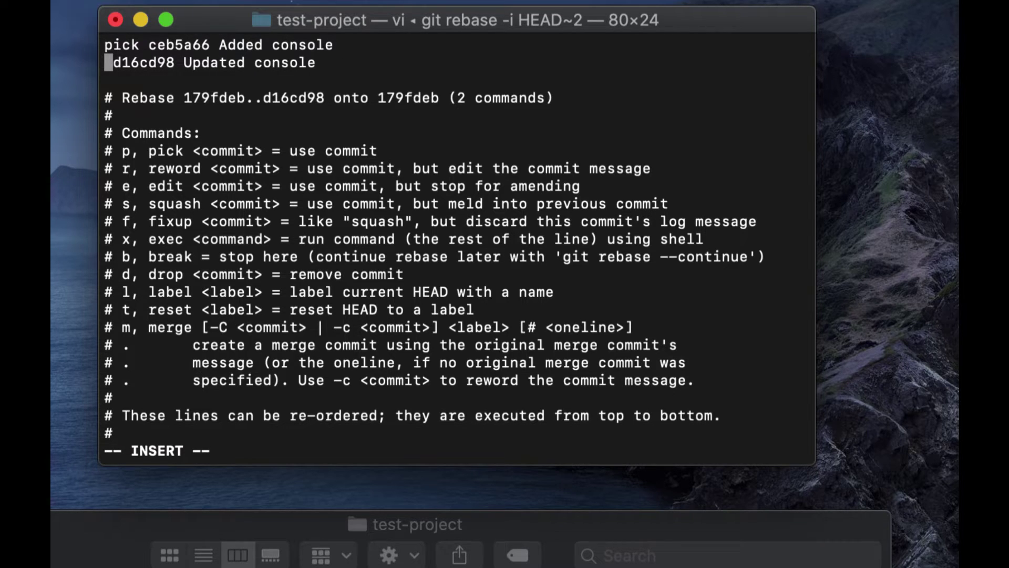
text(s )
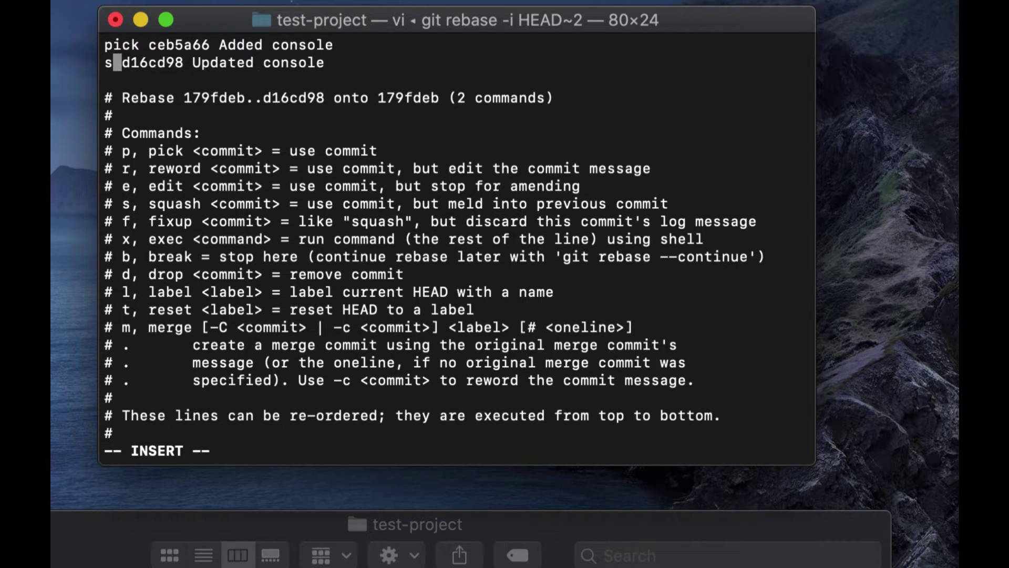
text(quash)
key(BackSpace)
key(BackSpace)
key(BackSpace)
key(BackSpace)
text(quash)
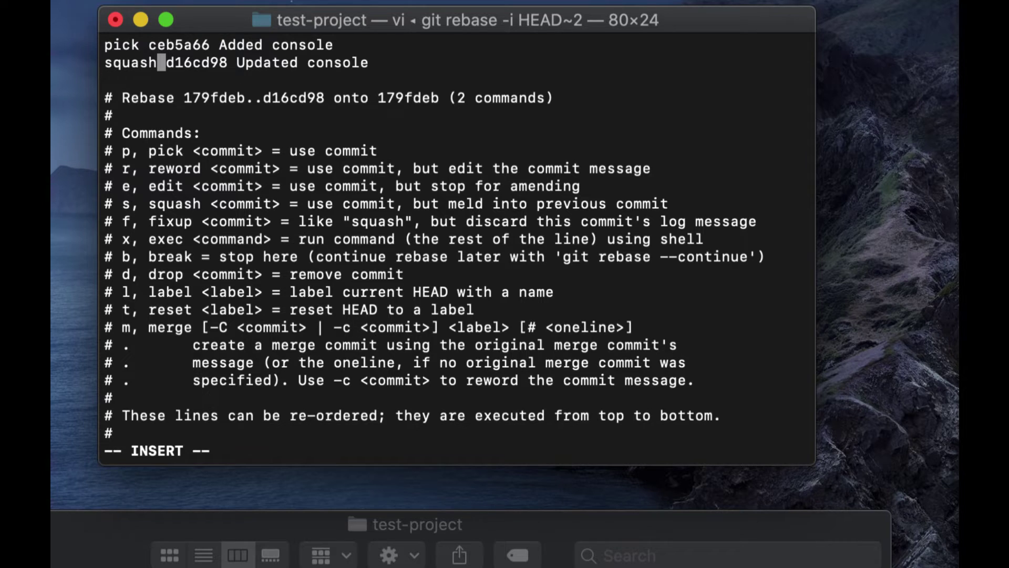
key(Escape)
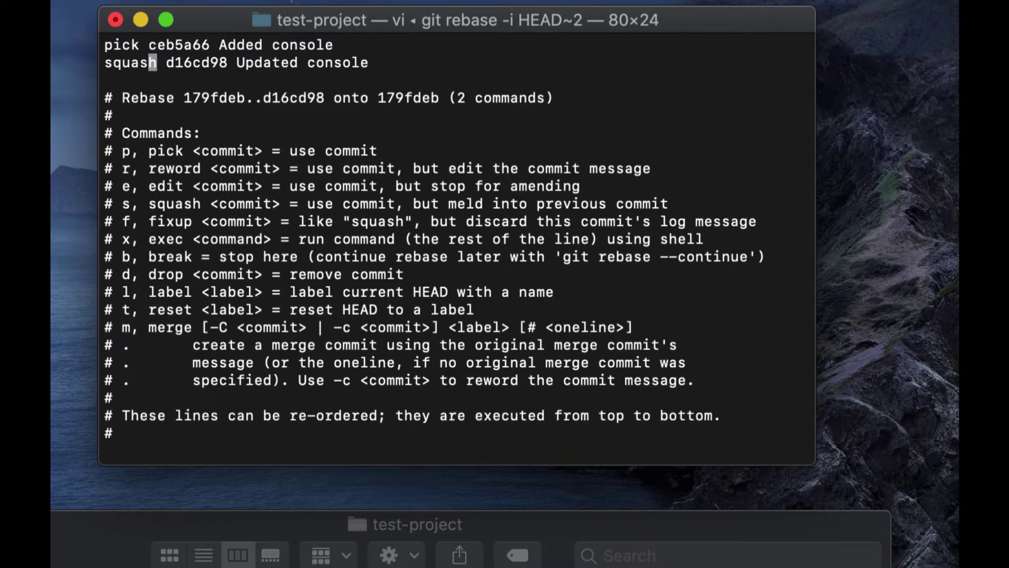
text(:w)
key(Return)
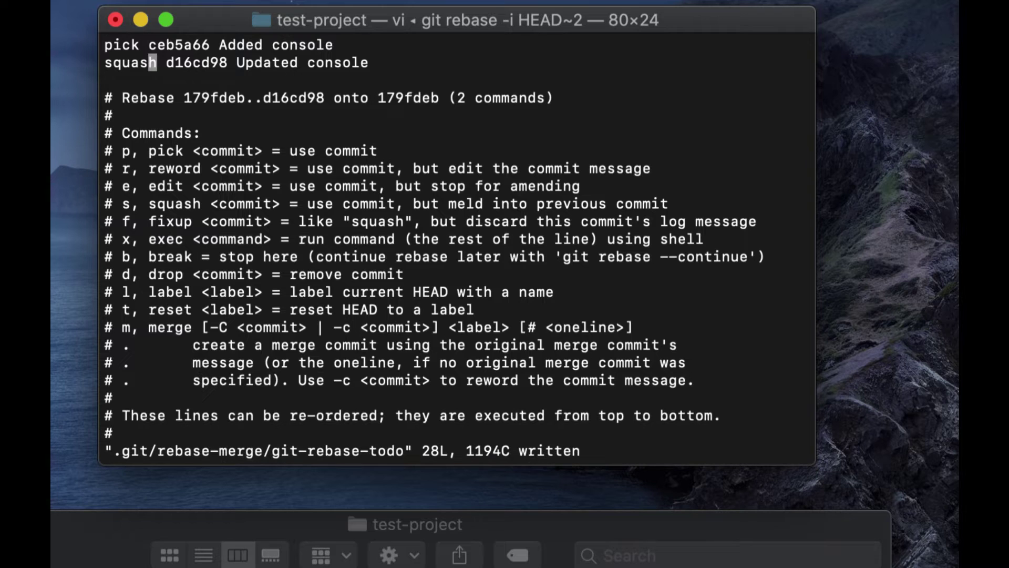
text(:q)
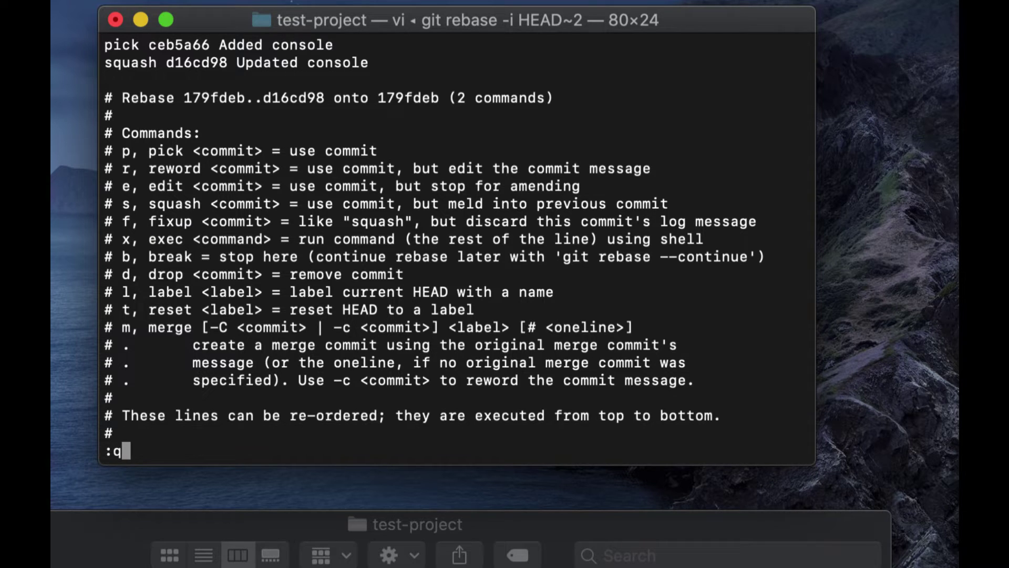
key(Return)
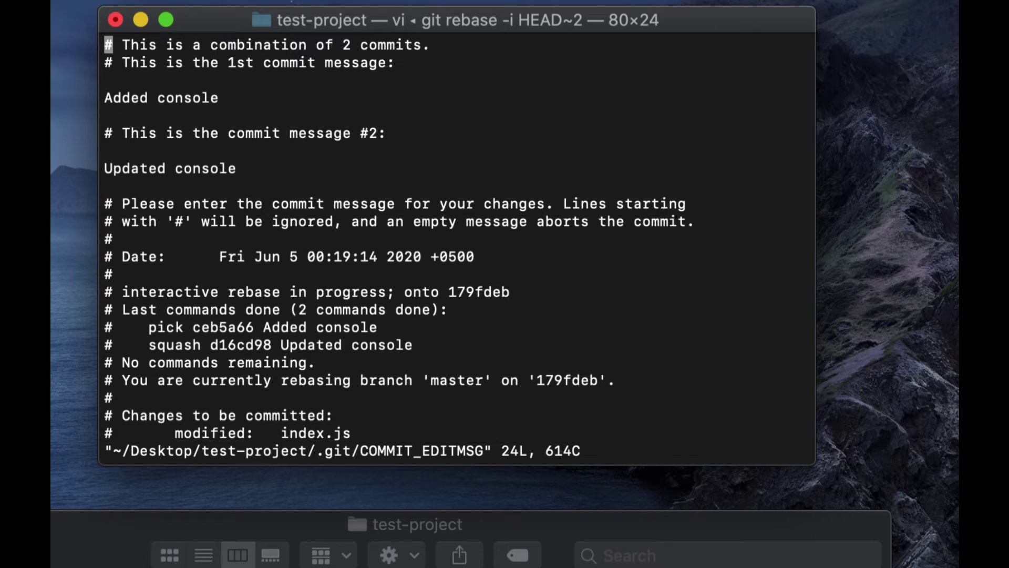
key(i)
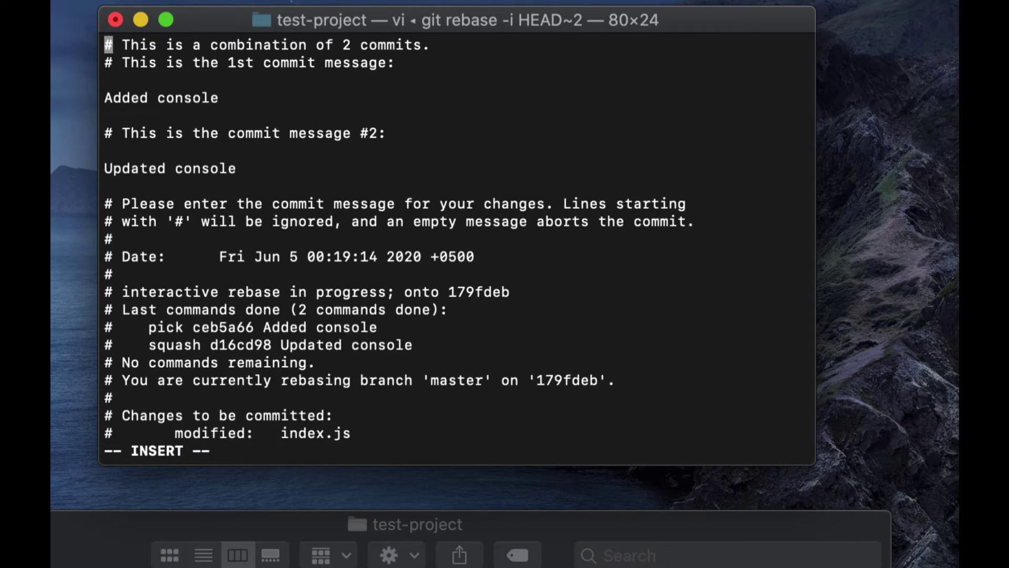
Comment out the 'Updated console' message line, then save and quit vi to finish the rebase
key(Down)
key(Down)
key(Down)
key(Down)
key(Down)
key(Down)
key(Up)
key(Up)
key(Up)
key(Down)
key(Down)
key(Down)
key(Down)
text(#)
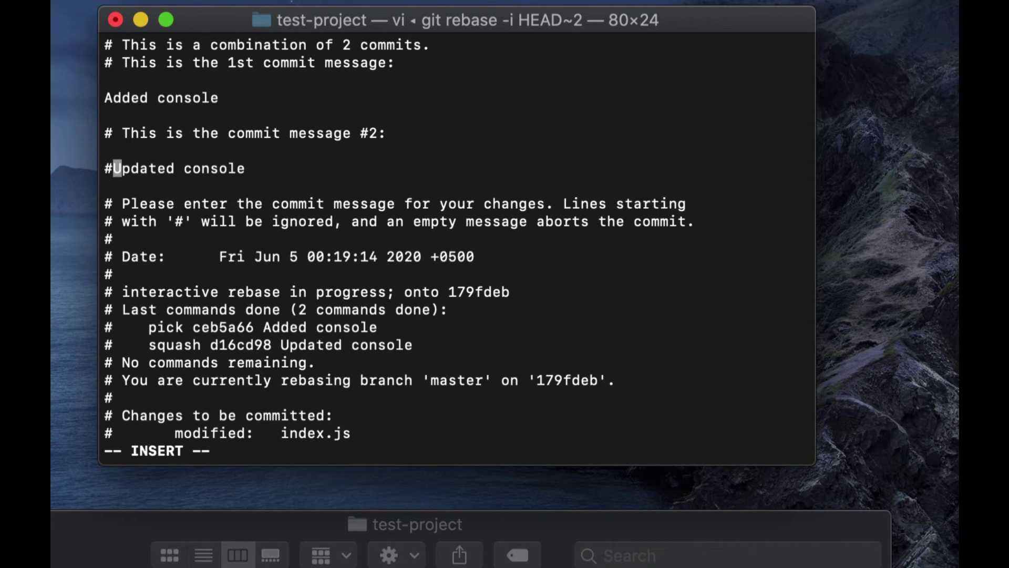
text(b)
key(BackSpace)
key(BackSpace)
key(Up)
key(Up)
key(Up)
key(Up)
key(Up)
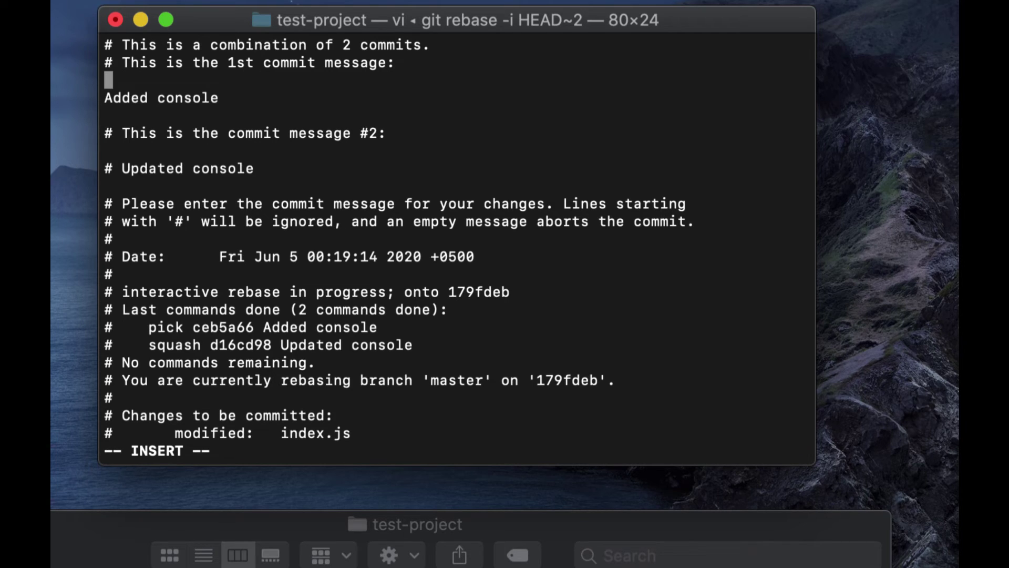
key(Escape)
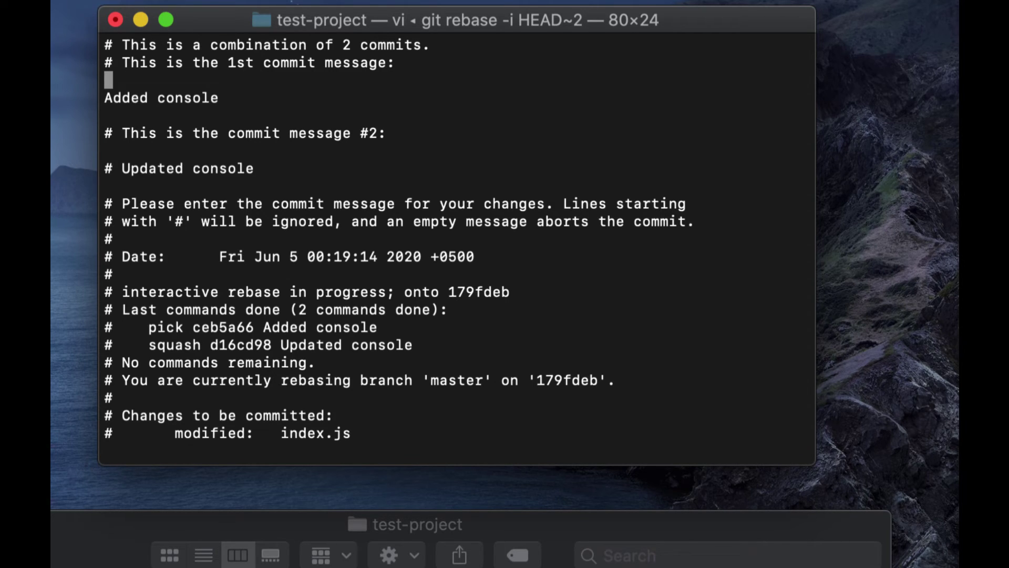
text(:w)
key(Return)
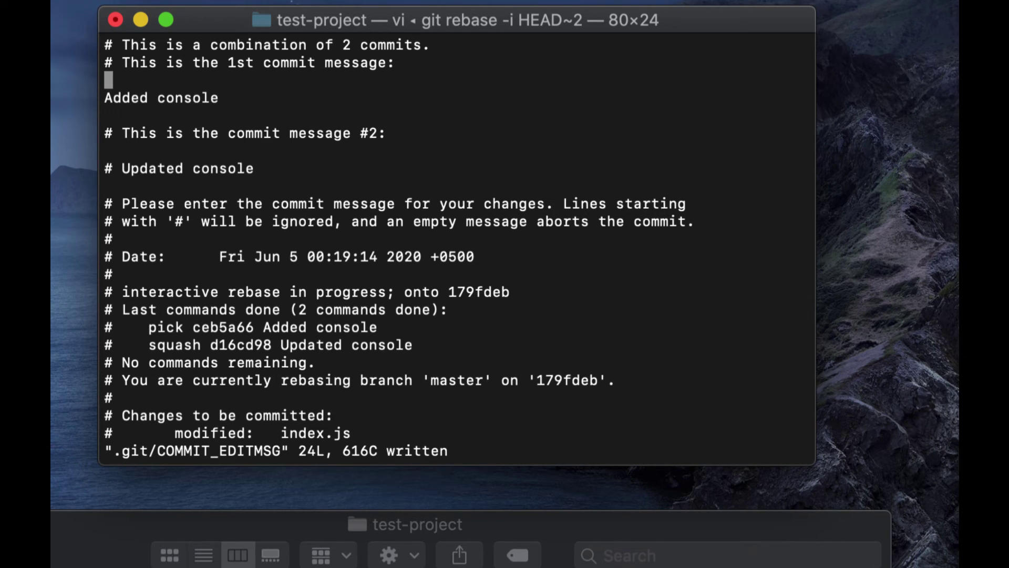
text(:q)
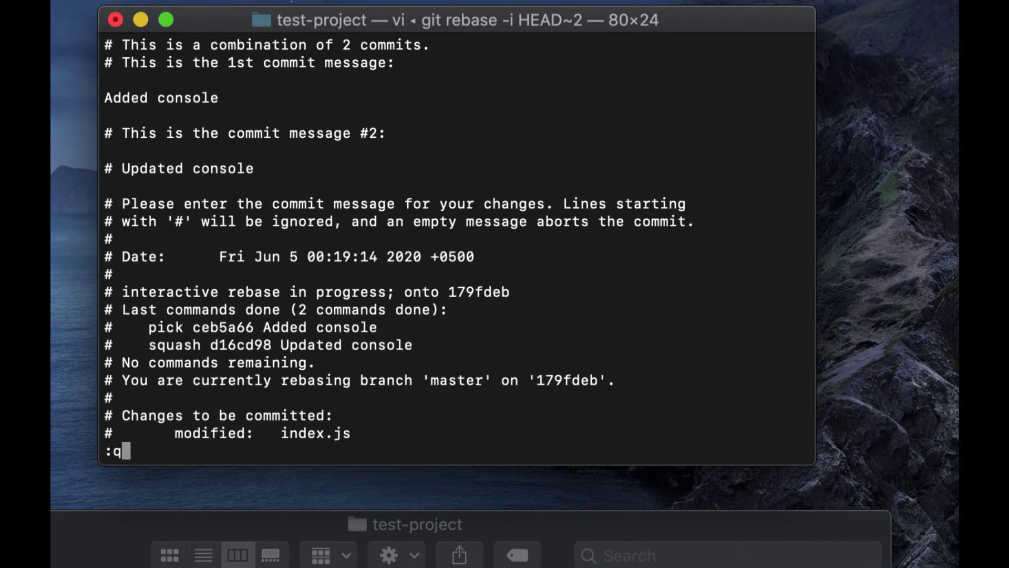
key(Return)
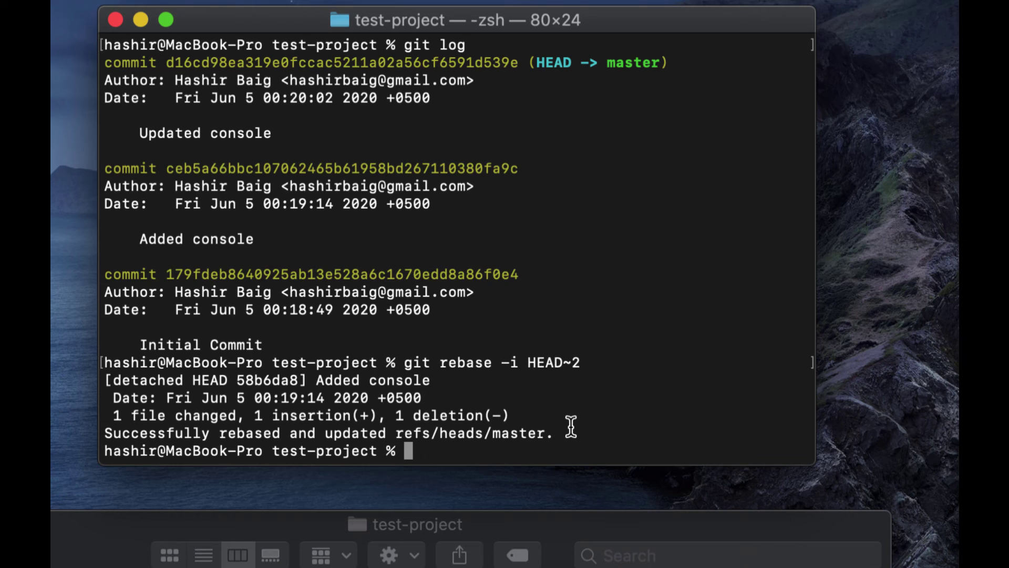
Clear the screen and run git log, showing only Added console and Initial Commit
key(ctrl+l)
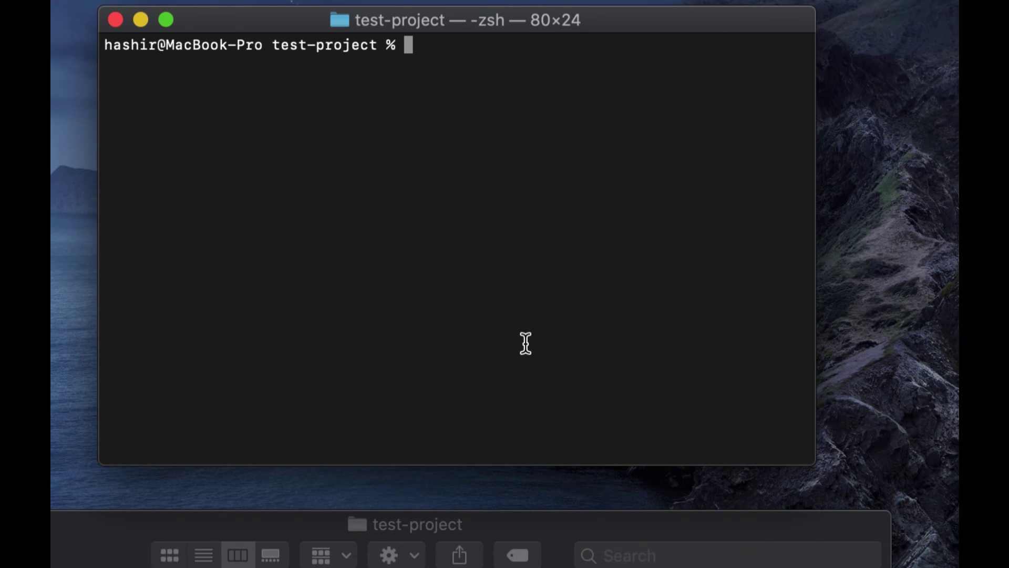
text(git log)
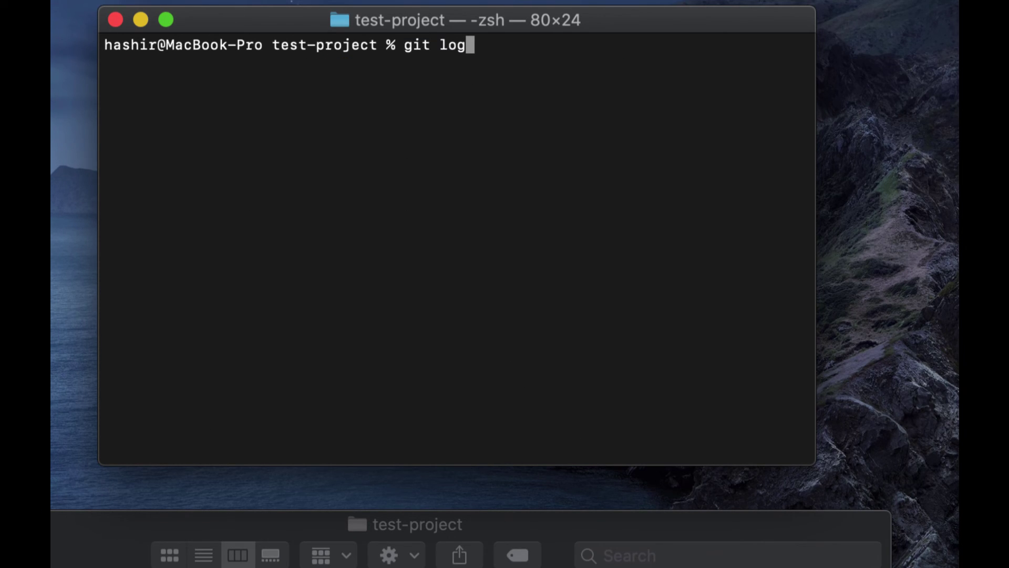
key(Return)
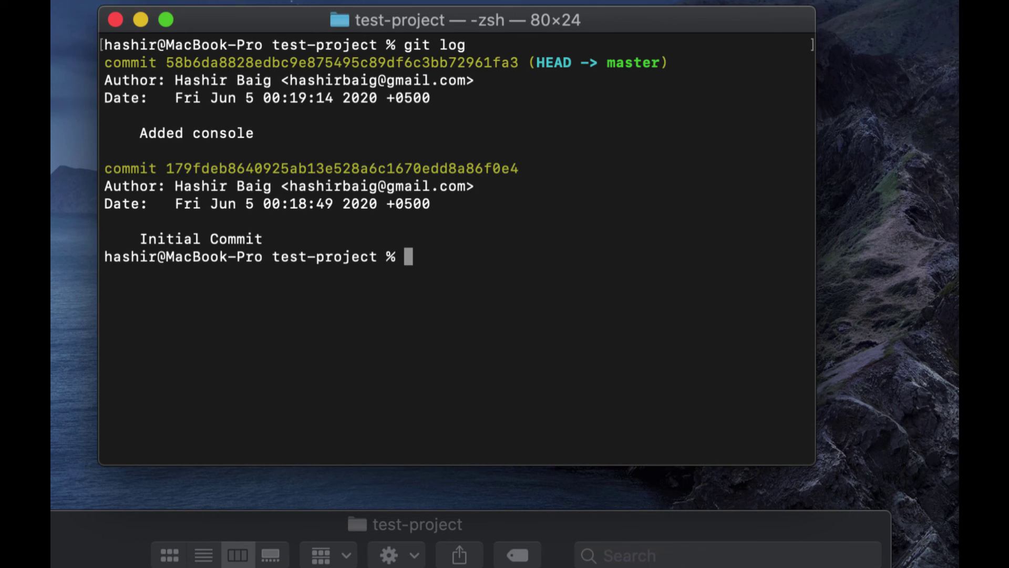